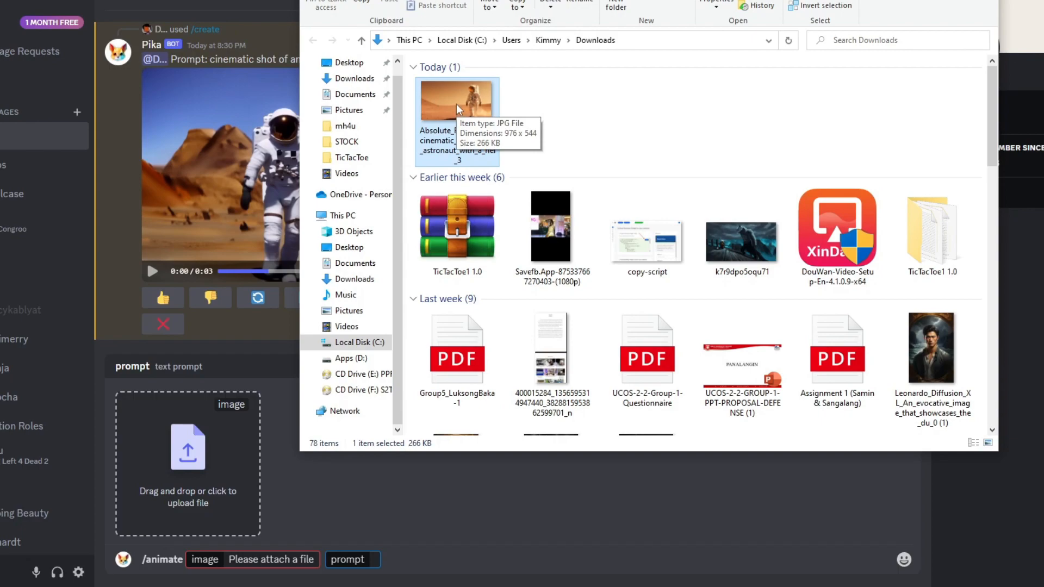
- Attach the downloaded astronaut-on-Mars JPG to the /animate command and enter the prompt "walking towards the camera"
{"action": "left_click_drag", "start_coordinate": [457, 111], "coordinate": [188, 462]}
{"action": "mouse_move", "coordinate": [395, 562]}
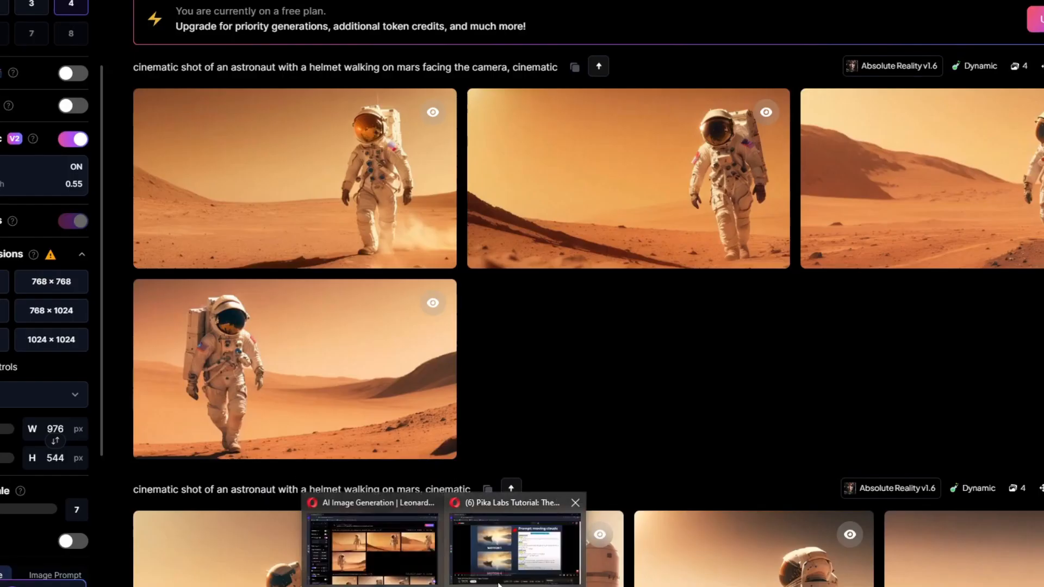
{"action": "type", "text": "walking towards the camera"}
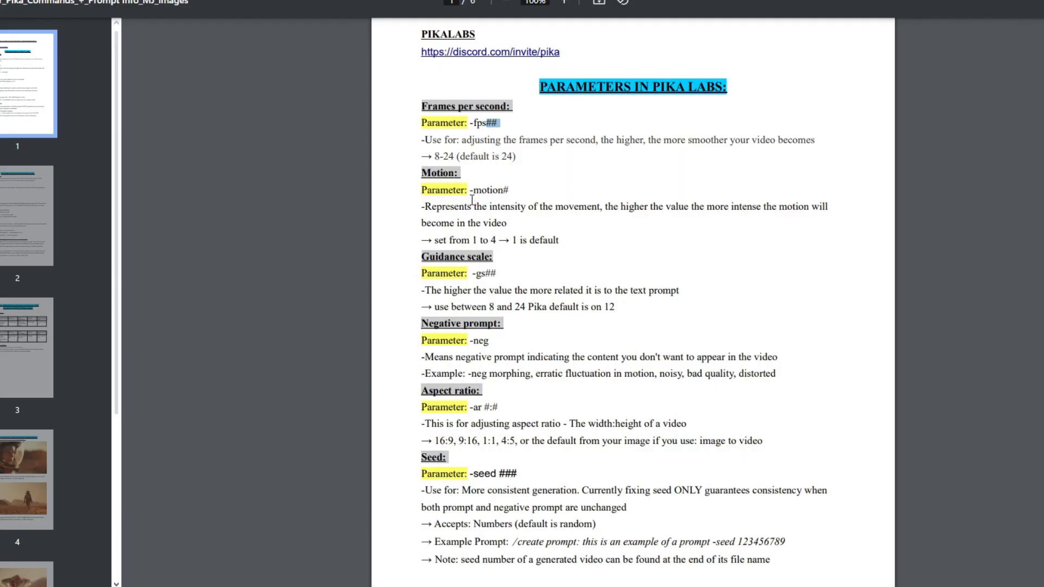
- Look through the Pika Labs parameter guide and the previously generated videos in the Pika conversation
{"action": "left_click", "coordinate": [475, 201]}
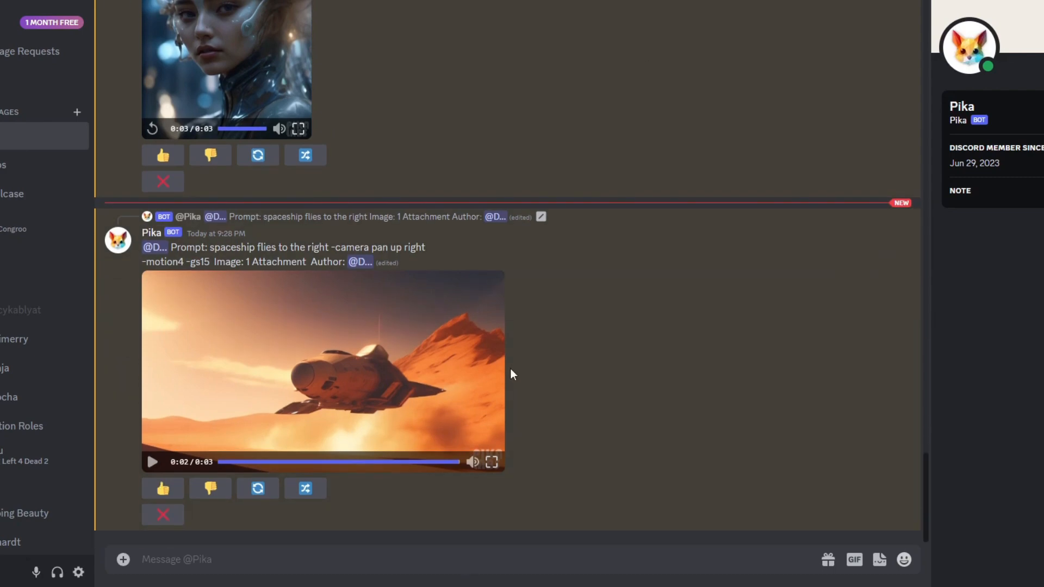
{"action": "scroll", "coordinate": [511, 369], "scroll_direction": "up", "scroll_amount": 5}
{"action": "scroll", "coordinate": [215, 265], "scroll_direction": "up", "scroll_amount": 10}
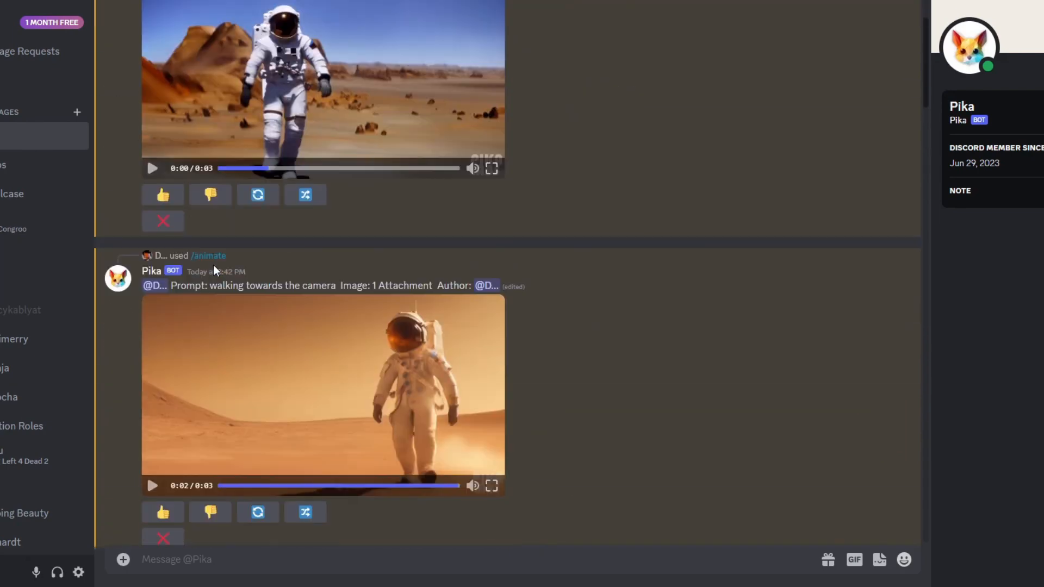
{"action": "scroll", "coordinate": [213, 266], "scroll_direction": "down", "scroll_amount": 5}
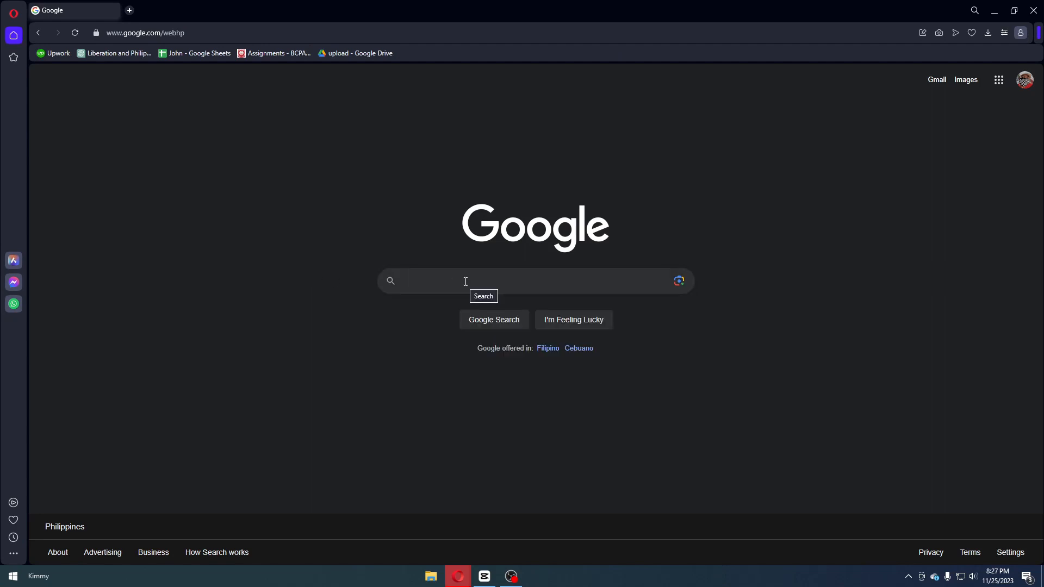
- Search Google for "pikalabs", open the Pika Labs home page and join the beta
{"action": "left_click", "coordinate": [465, 282]}
{"action": "left_click", "coordinate": [454, 309]}
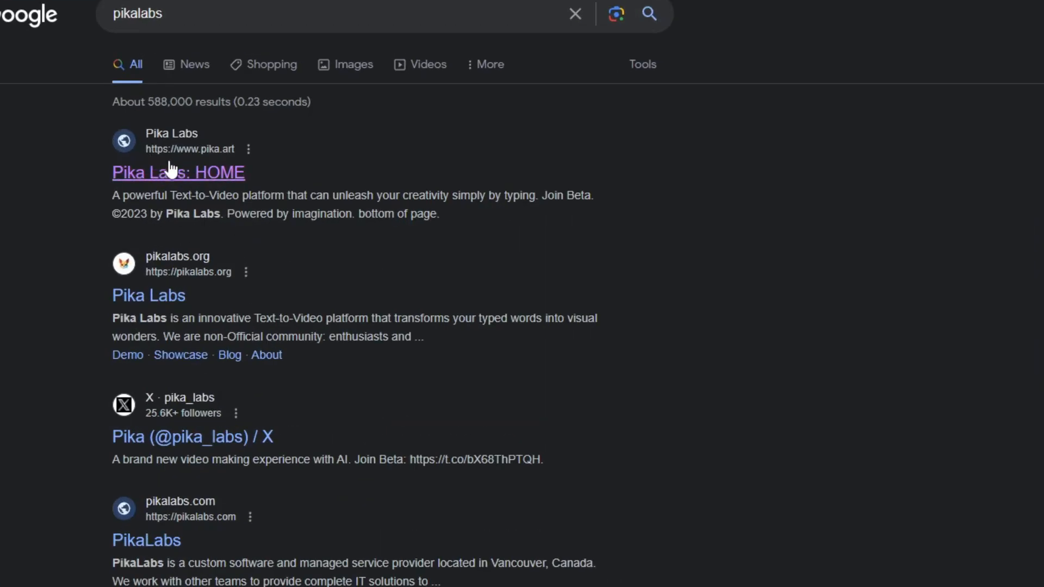
{"action": "left_click", "coordinate": [220, 174]}
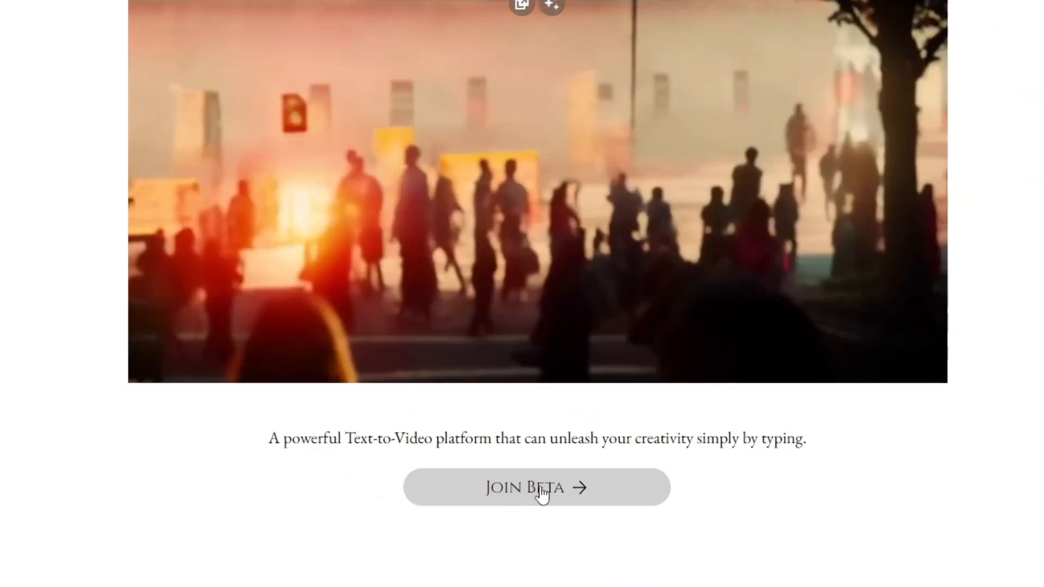
{"action": "left_click", "coordinate": [537, 487]}
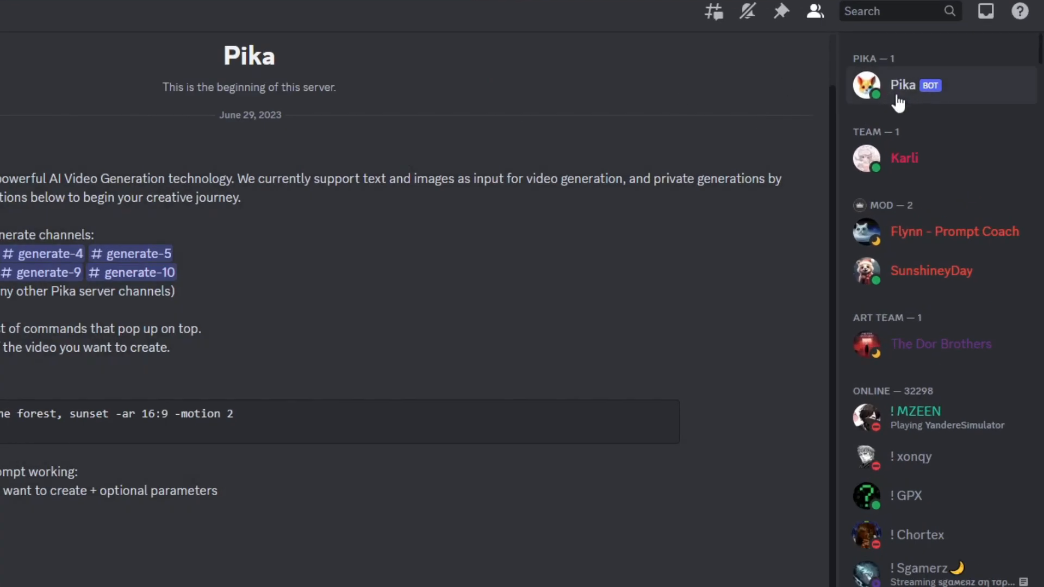
- Message the Pika bot directly and use /create with the prompt "cinematic shot of an astronaut with a helmet on walking on mars, cinematic"
{"action": "right_click", "coordinate": [906, 93]}
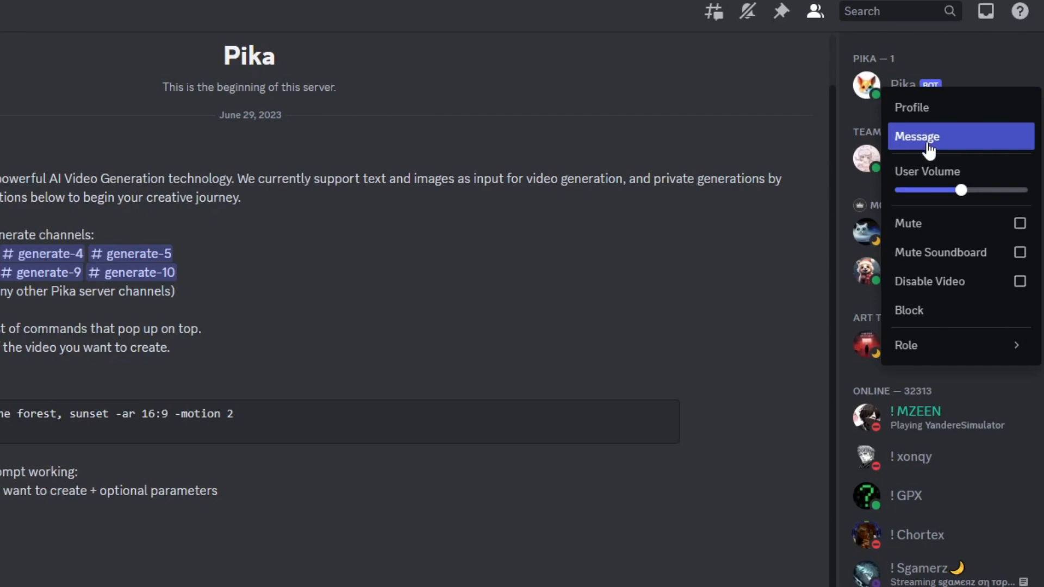
{"action": "left_click", "coordinate": [923, 139]}
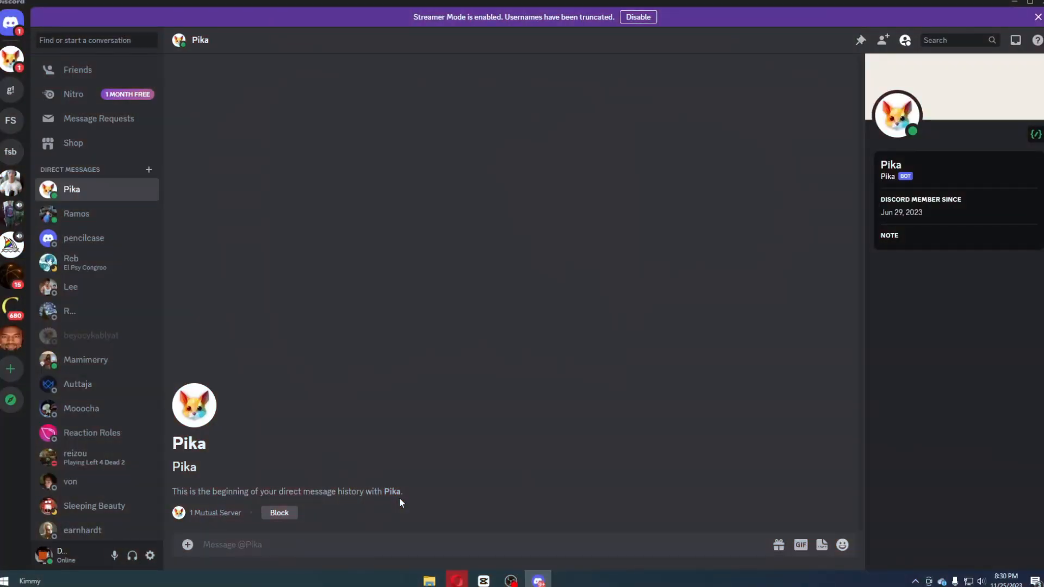
{"action": "type", "text": "/crea"}
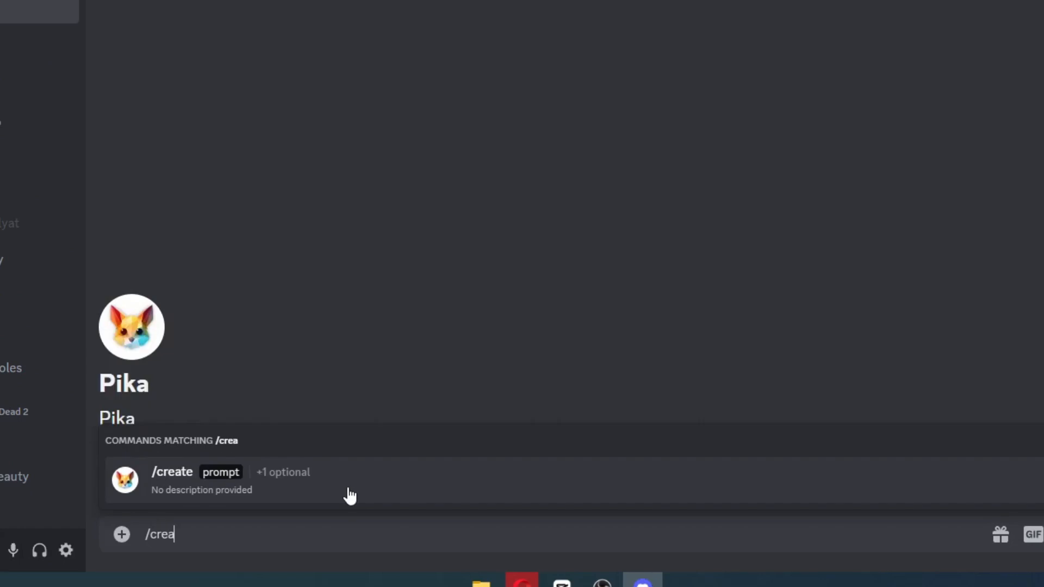
{"action": "type", "text": "te"}
{"action": "left_click", "coordinate": [349, 496]}
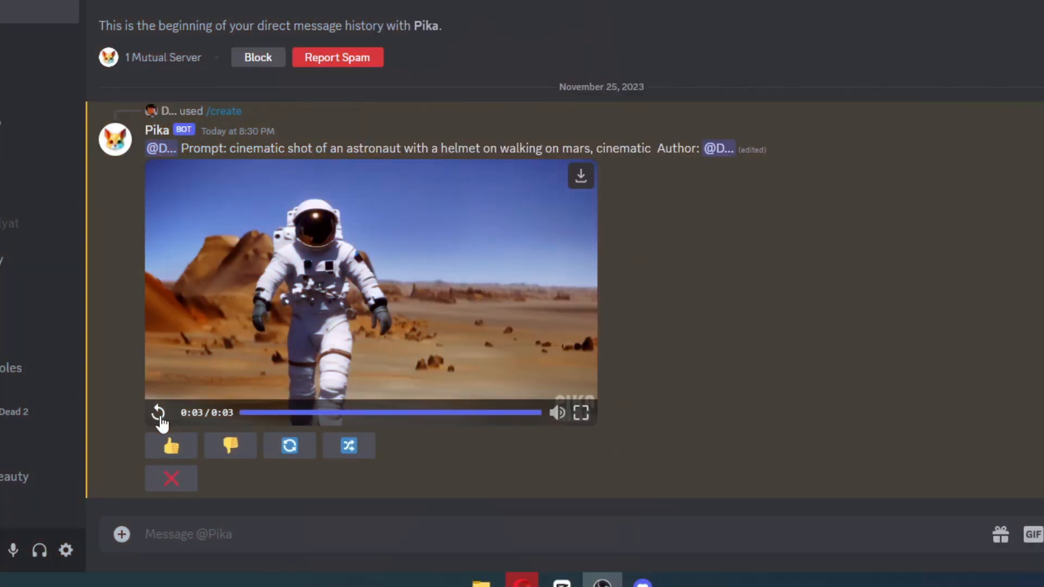
- Replay the generated astronaut video and try the option for remixing its prompt
{"action": "left_click", "coordinate": [159, 413]}
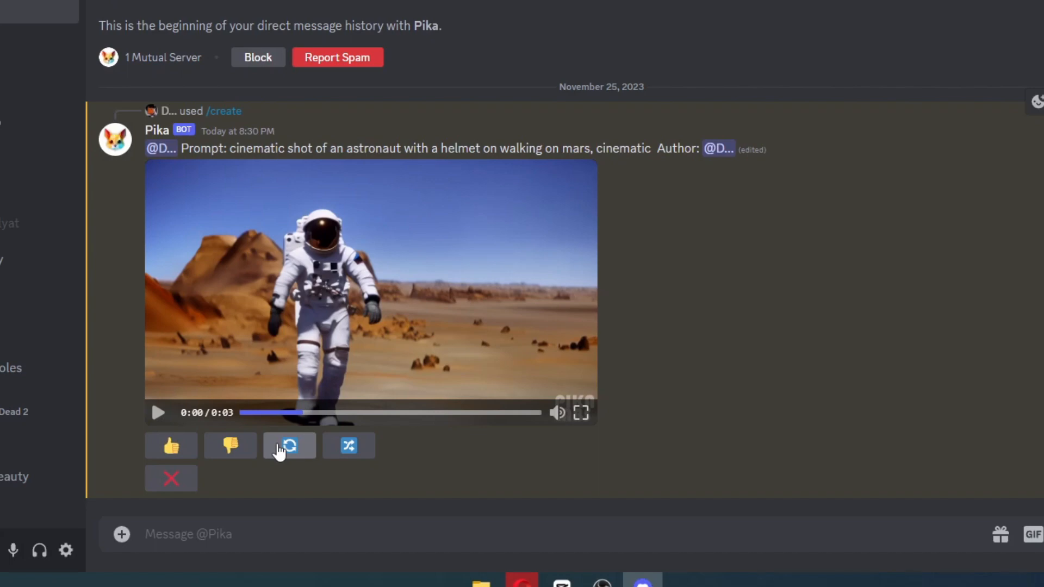
{"action": "left_click", "coordinate": [351, 447]}
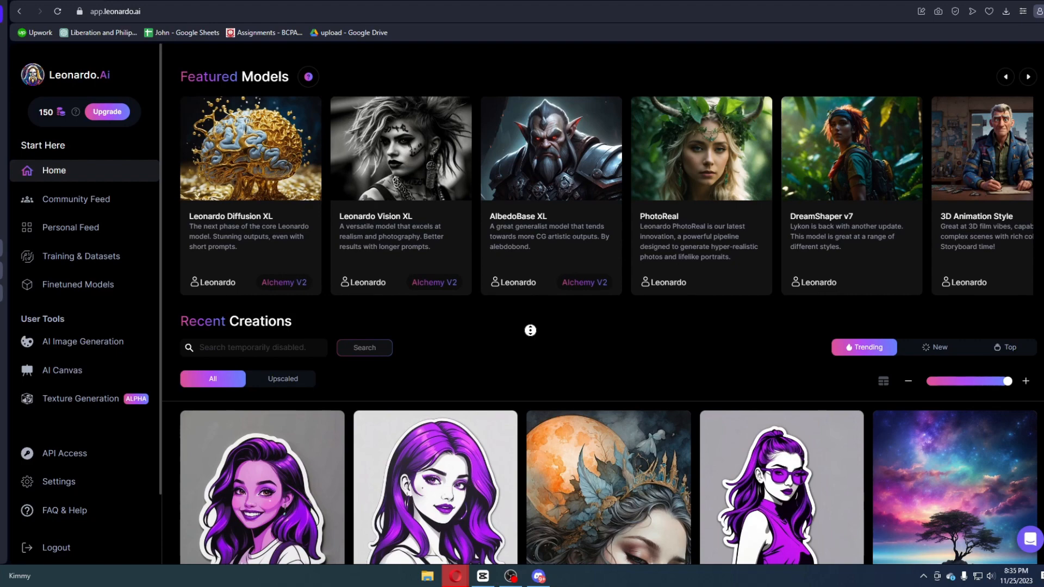
- In Leonardo.Ai's AI Image Generation, generate four 976 × 544 images of an astronaut walking on Mars facing the camera with Absolute Reality v1.6
{"action": "scroll", "coordinate": [525, 343], "scroll_direction": "down", "scroll_amount": 2}
{"action": "scroll", "coordinate": [525, 356], "scroll_direction": "down", "scroll_amount": 3}
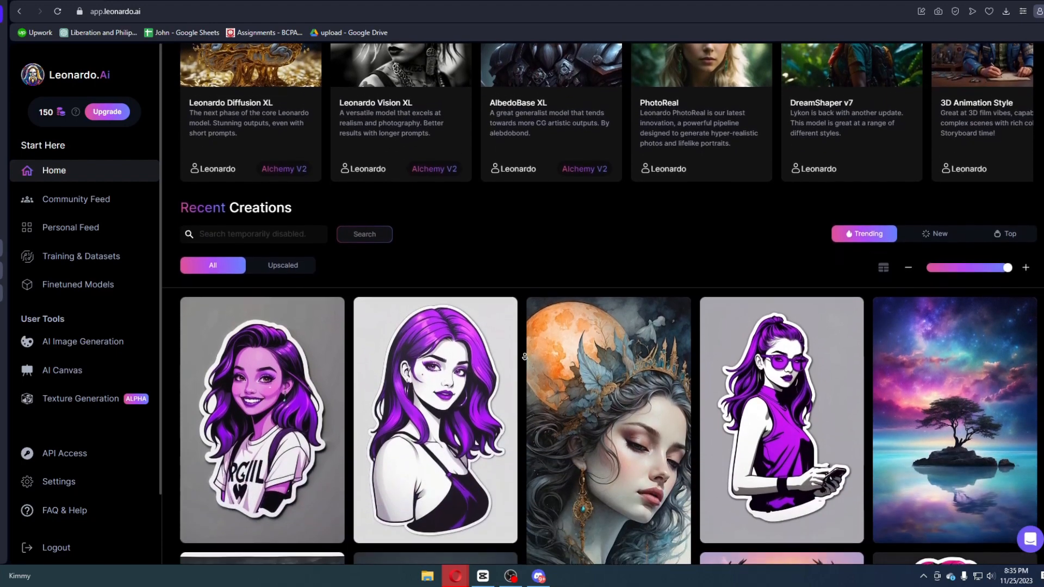
{"action": "scroll", "coordinate": [524, 357], "scroll_direction": "down", "scroll_amount": 3}
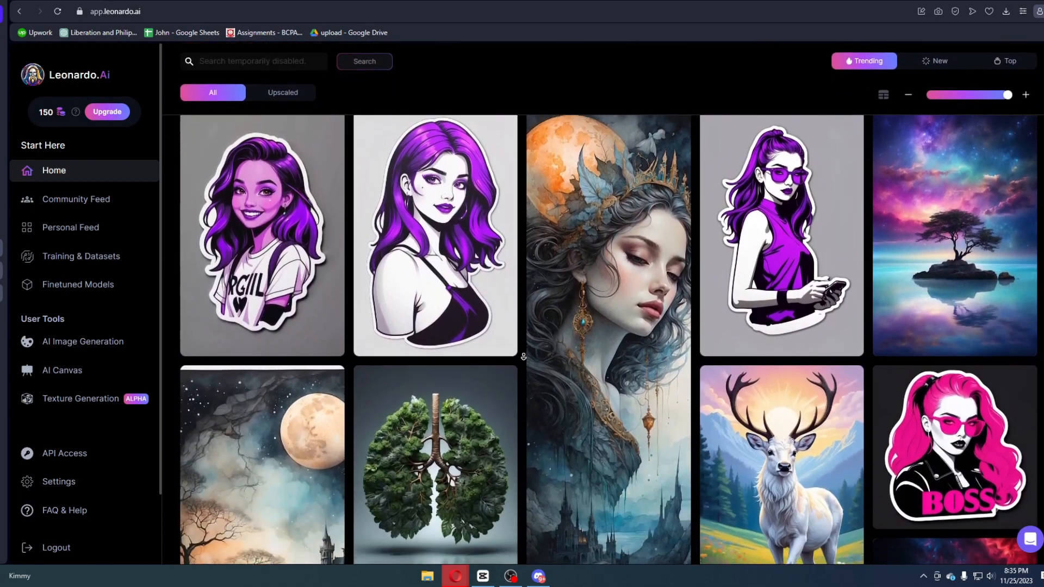
{"action": "scroll", "coordinate": [524, 357], "scroll_direction": "down", "scroll_amount": 2}
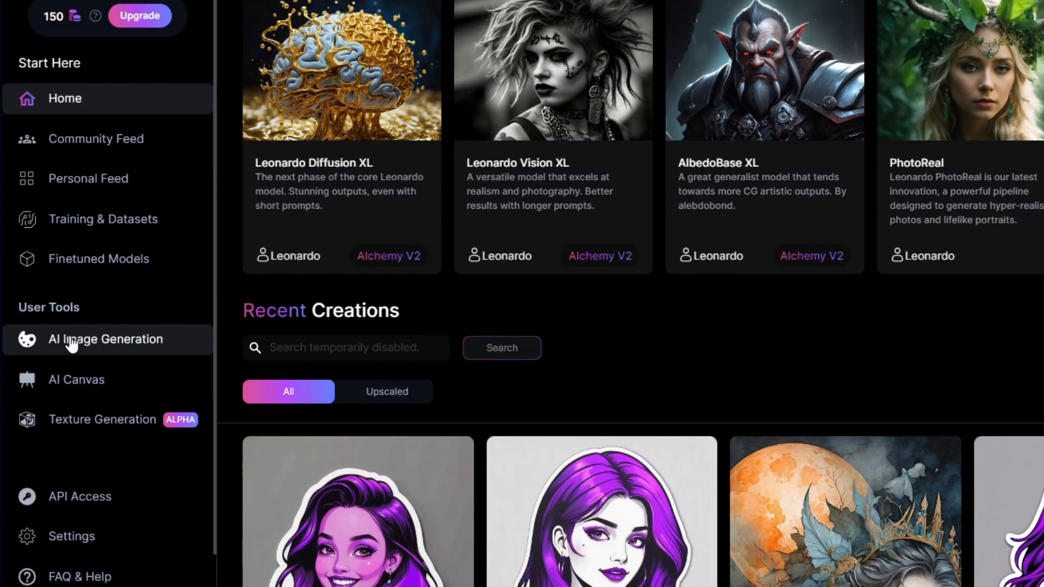
{"action": "left_click", "coordinate": [72, 343]}
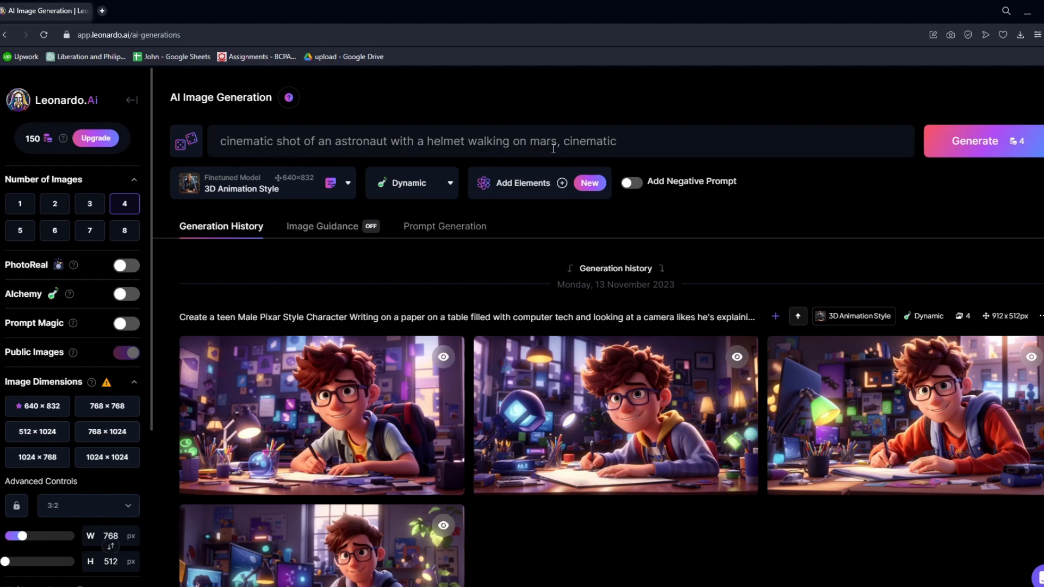
{"action": "left_click", "coordinate": [281, 188]}
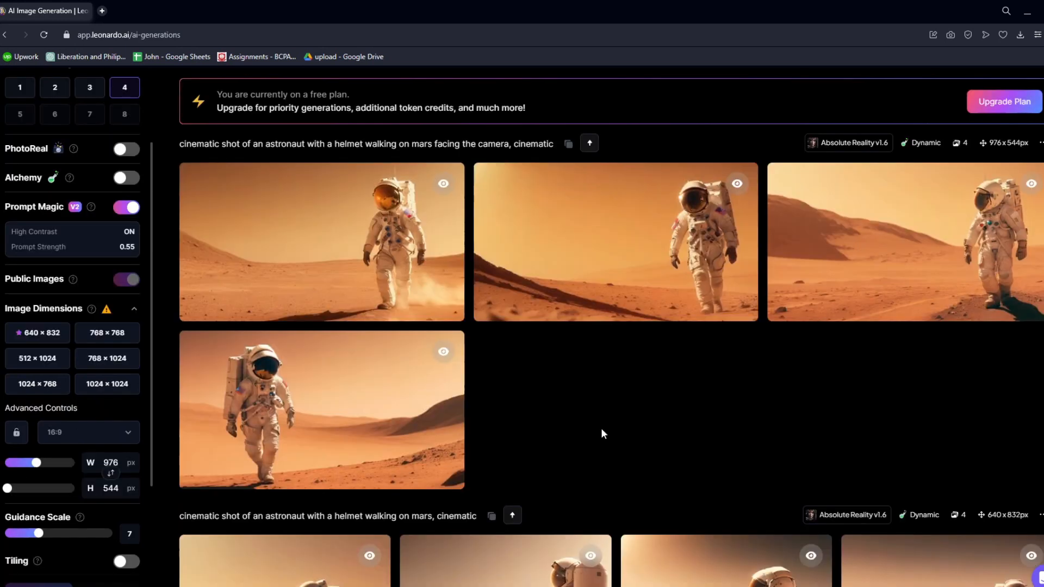
{"action": "mouse_move", "coordinate": [235, 246]}
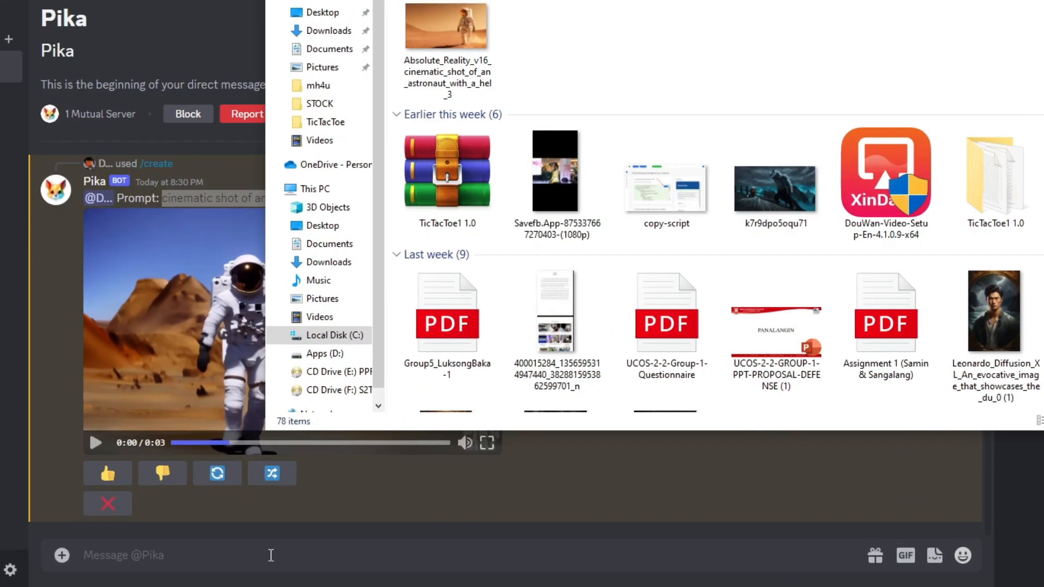
- Switch to Discord and send Pika an /animate command with the downloaded Absolute_Reality astronaut image and the prompt "walking towards the camera"
{"action": "left_click", "coordinate": [330, 577]}
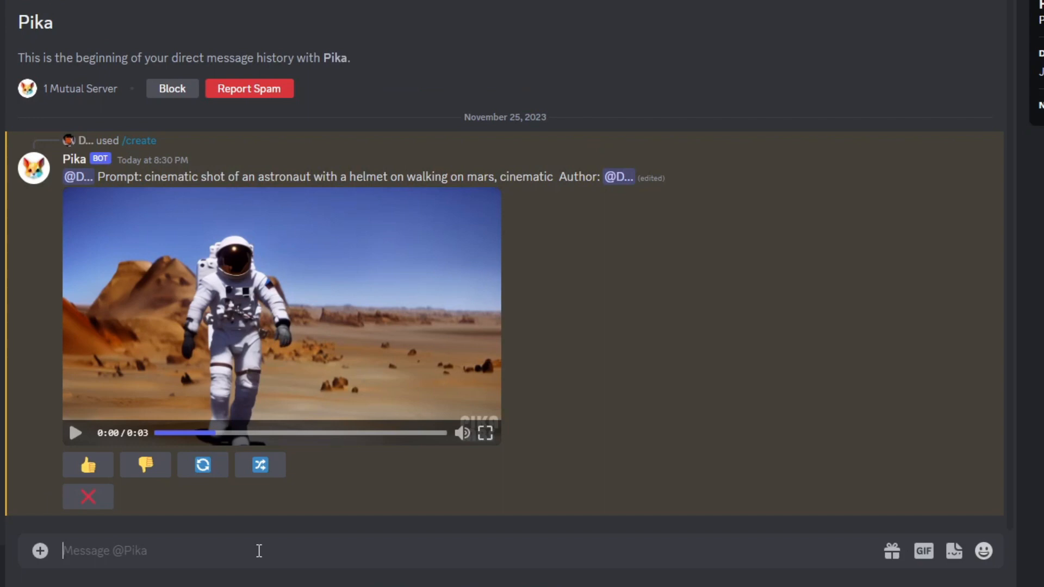
{"action": "type", "text": "/animate"}
{"action": "key", "text": "Tab"}
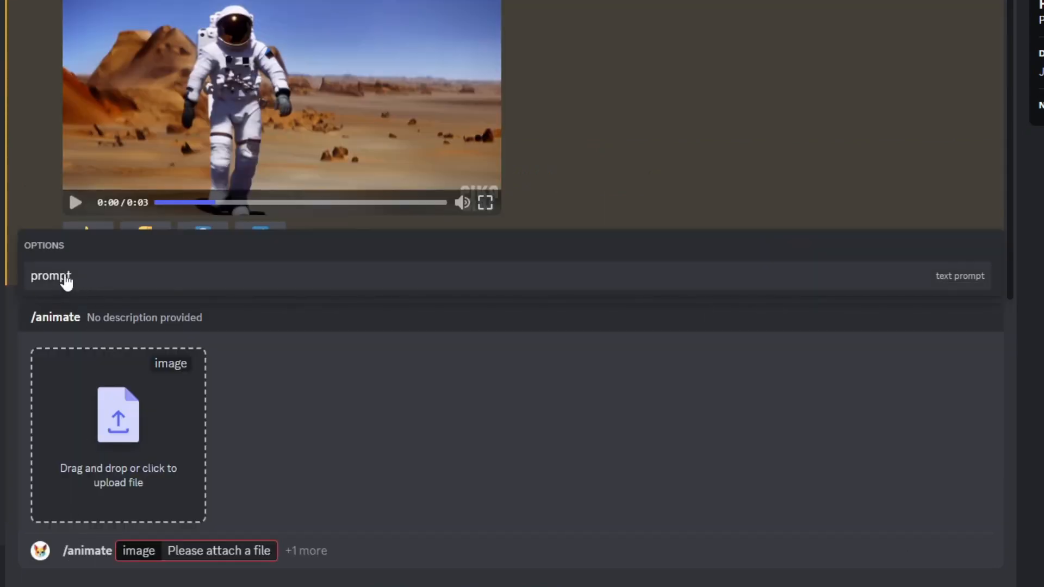
{"action": "left_click", "coordinate": [83, 281]}
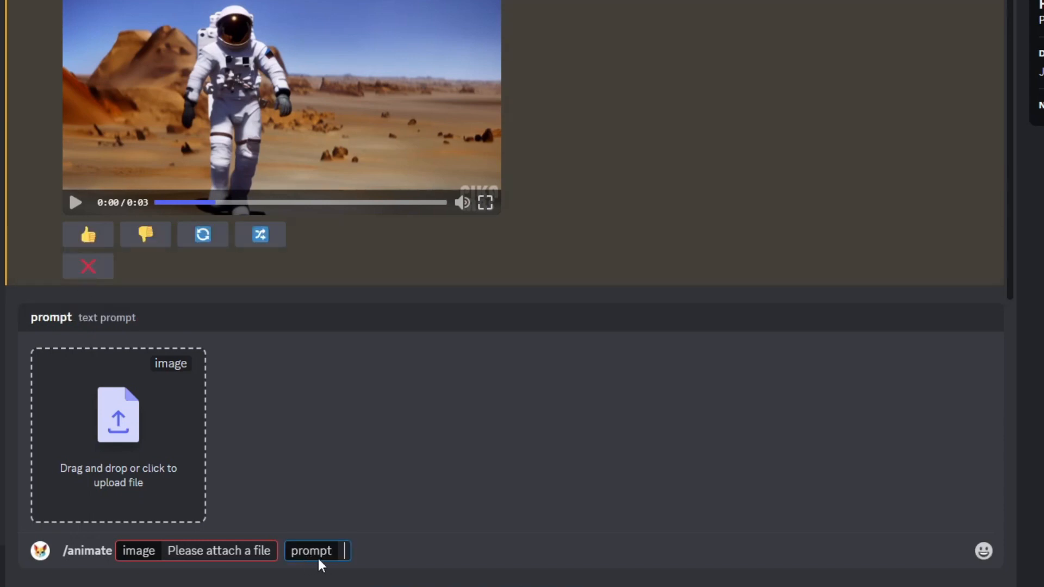
{"action": "key", "text": "alt+Tab"}
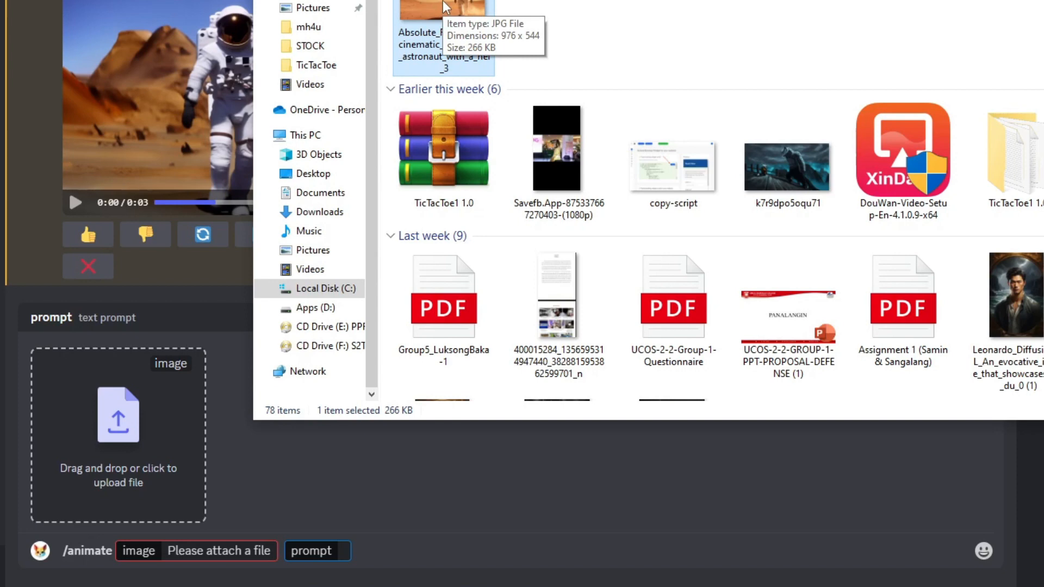
{"action": "left_click_drag", "start_coordinate": [444, 6], "coordinate": [224, 463]}
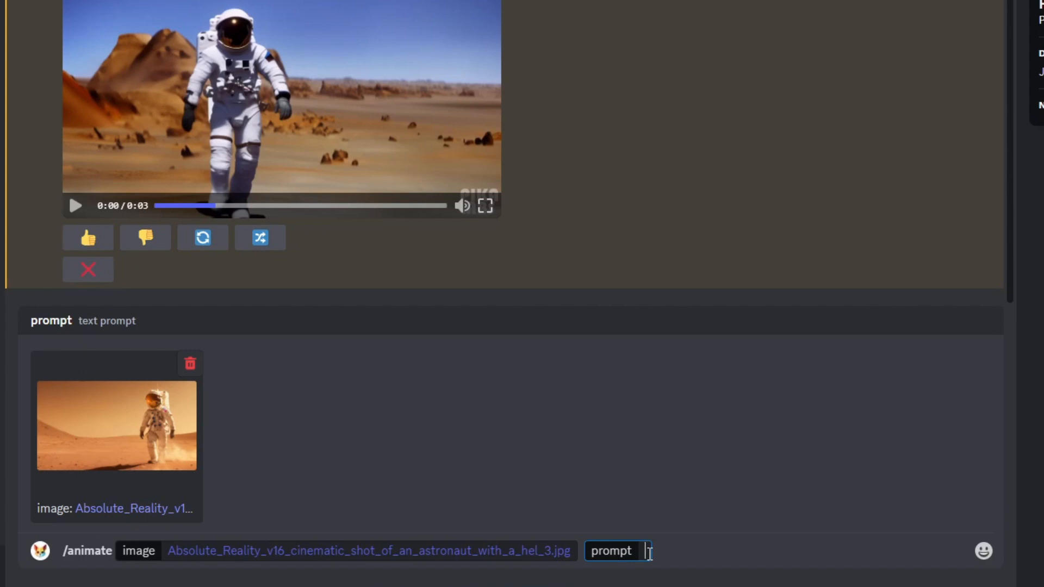
{"action": "type", "text": "walking towards the camera"}
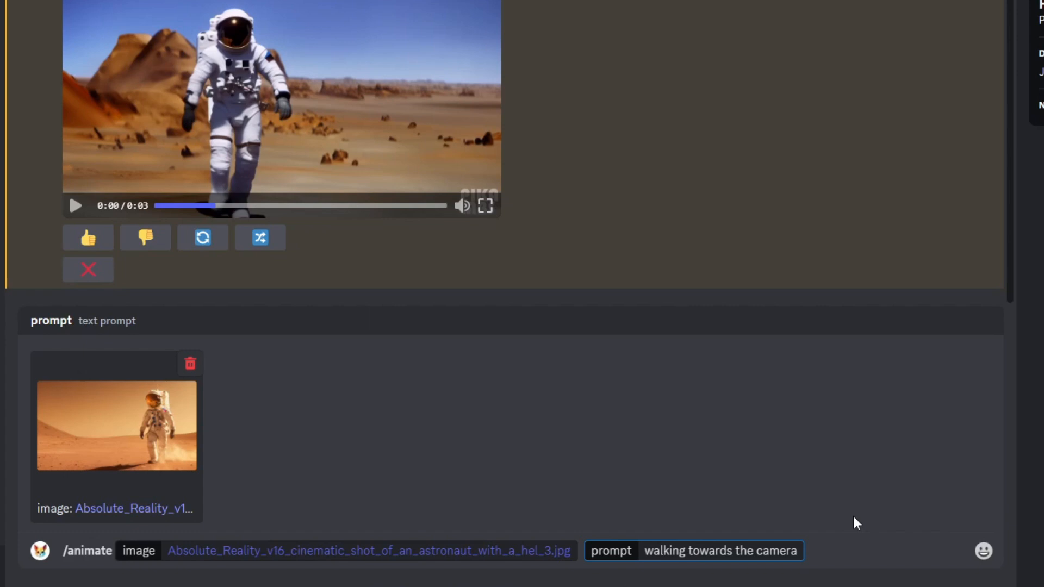
{"action": "key", "text": "Return"}
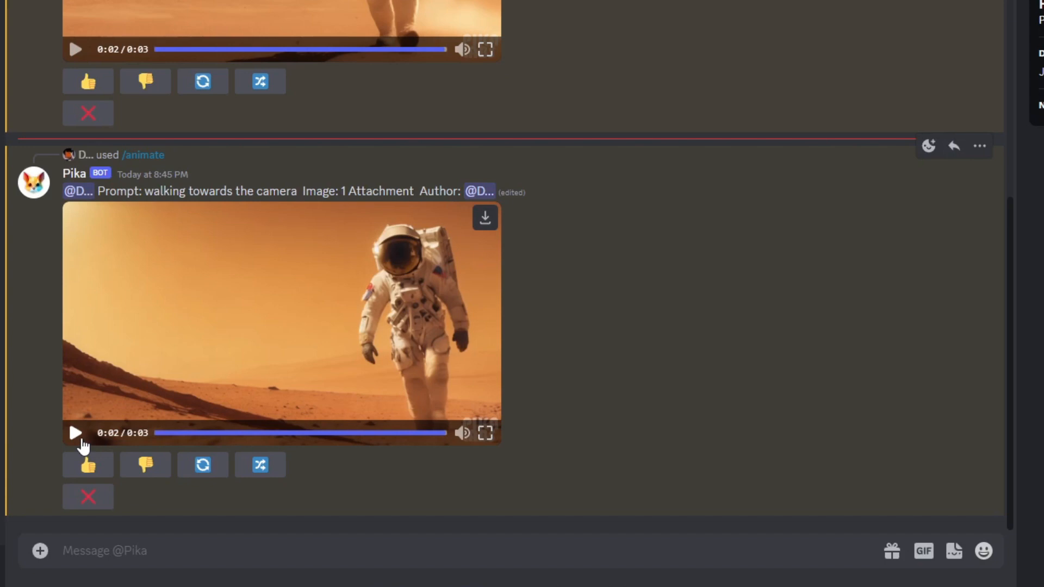
- Play the newly animated astronaut clip and regenerate it with the same prompt
{"action": "left_click", "coordinate": [79, 436]}
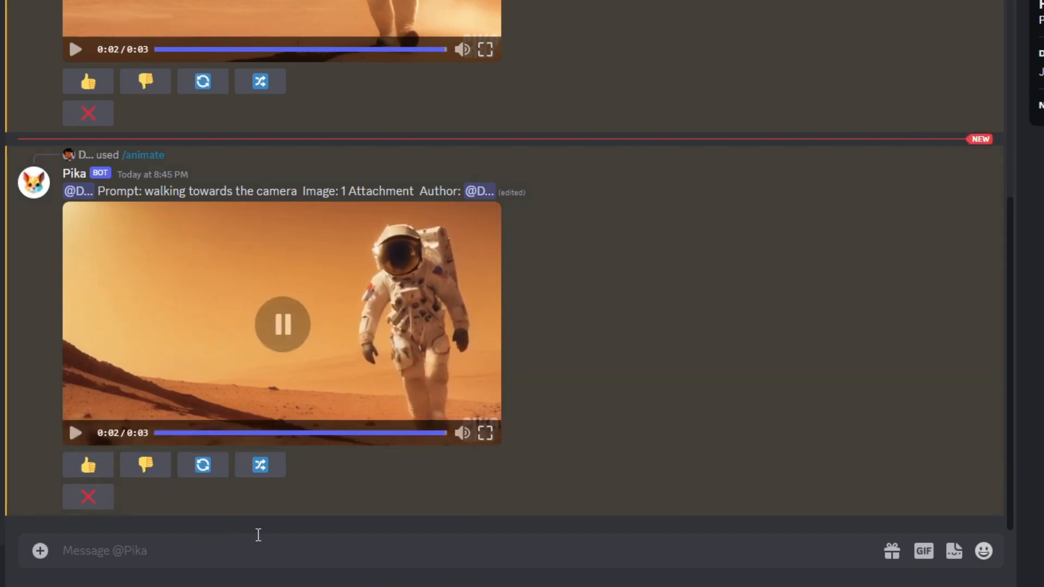
{"action": "left_click", "coordinate": [202, 466]}
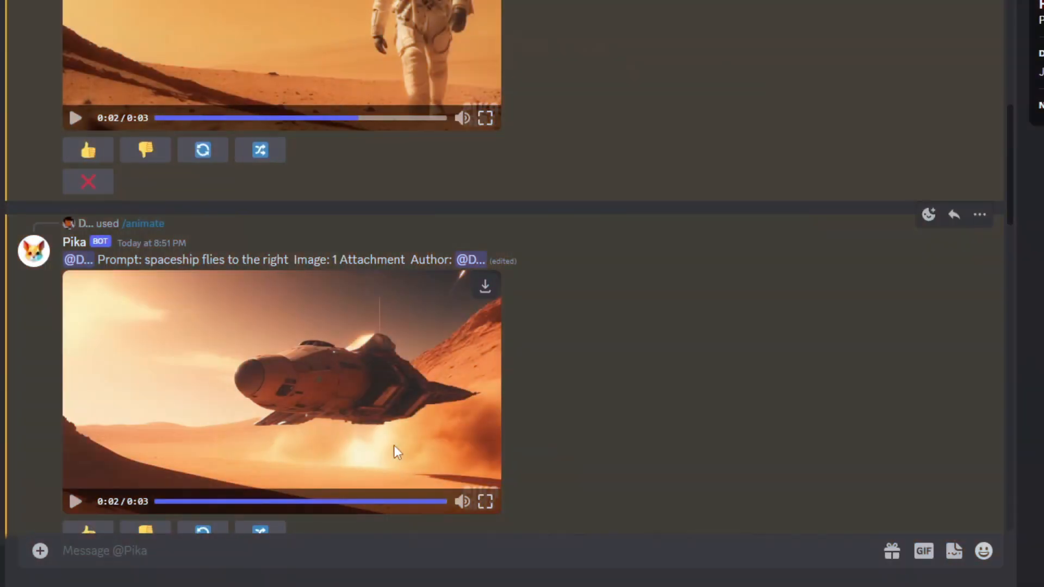
- Play the first "spaceship flies to the right" video in full screen, and return to the conversation
{"action": "scroll", "coordinate": [394, 445], "scroll_direction": "down", "scroll_amount": 3}
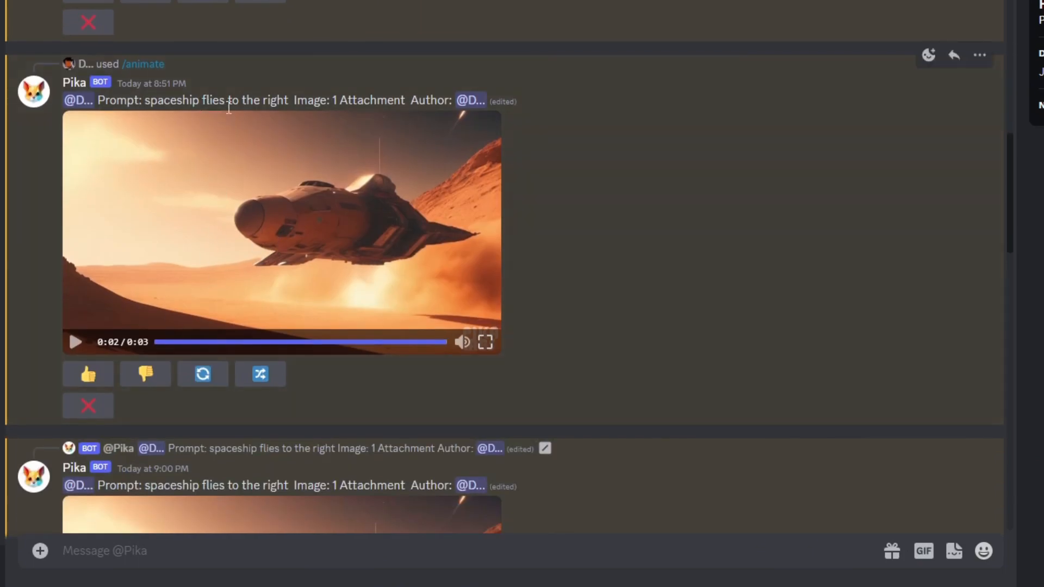
{"action": "left_click", "coordinate": [159, 343]}
{"action": "left_click", "coordinate": [485, 342]}
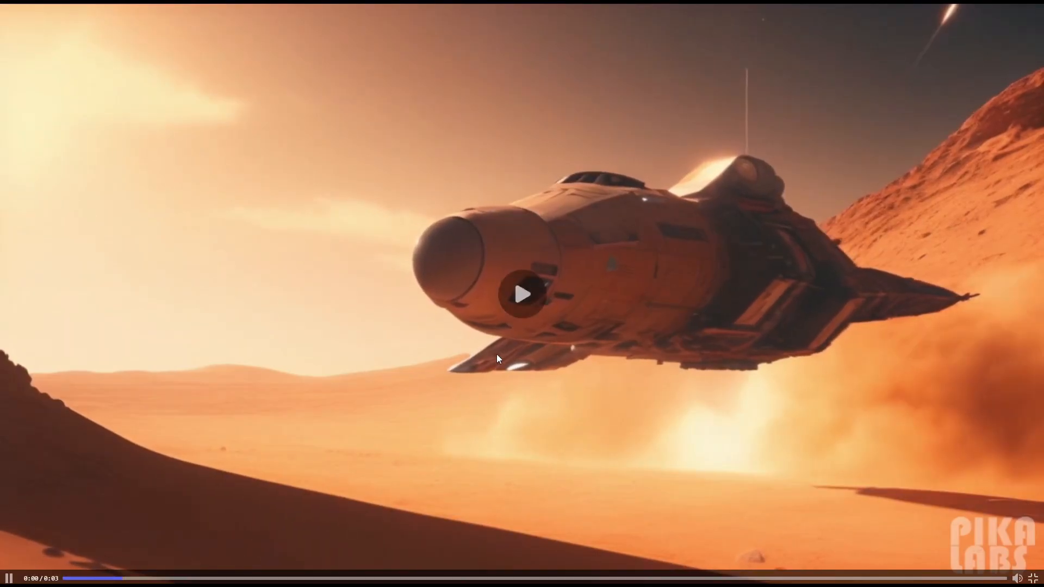
{"action": "double_click", "coordinate": [497, 354]}
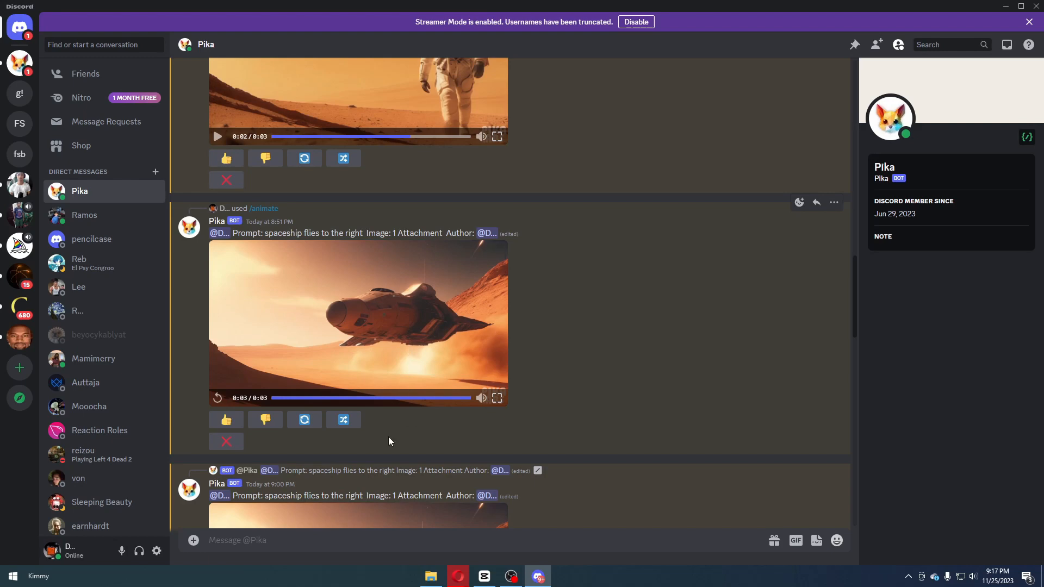
- Remix the spaceship video by extending its prompt to "spaceship flies to the right -fps24"
{"action": "left_click", "coordinate": [351, 422]}
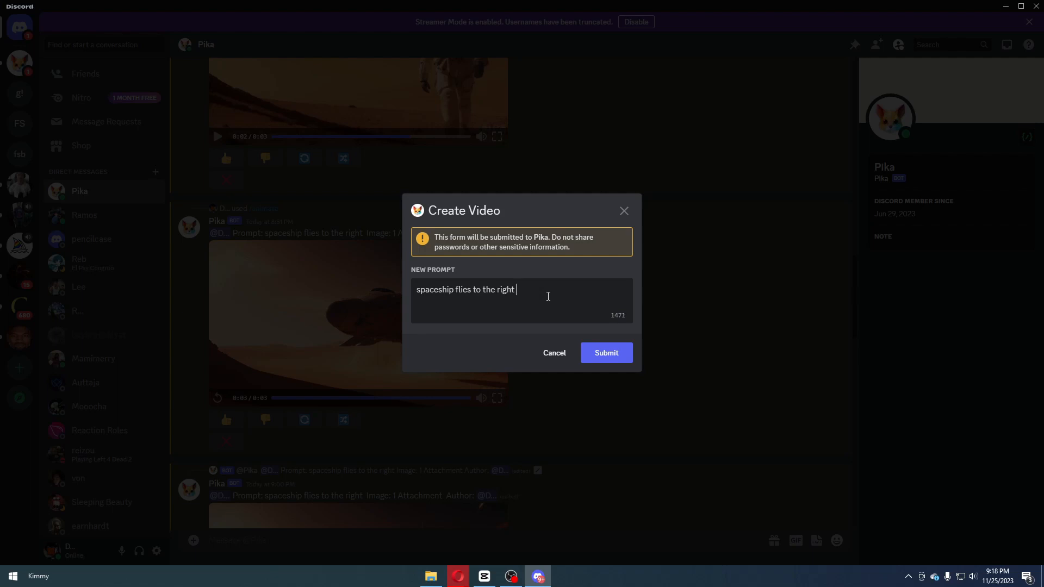
{"action": "type", "text": "-fps24"}
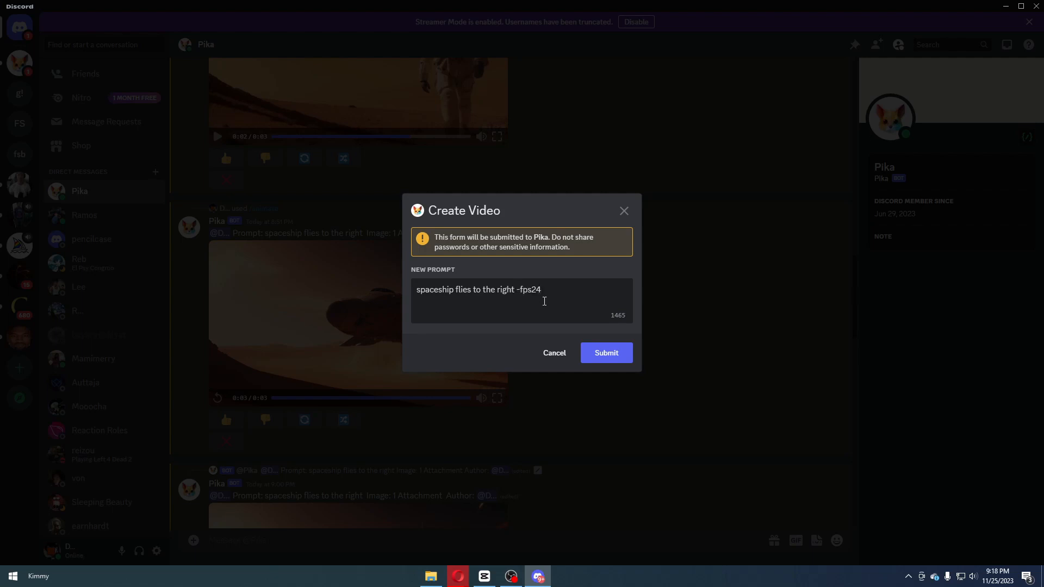